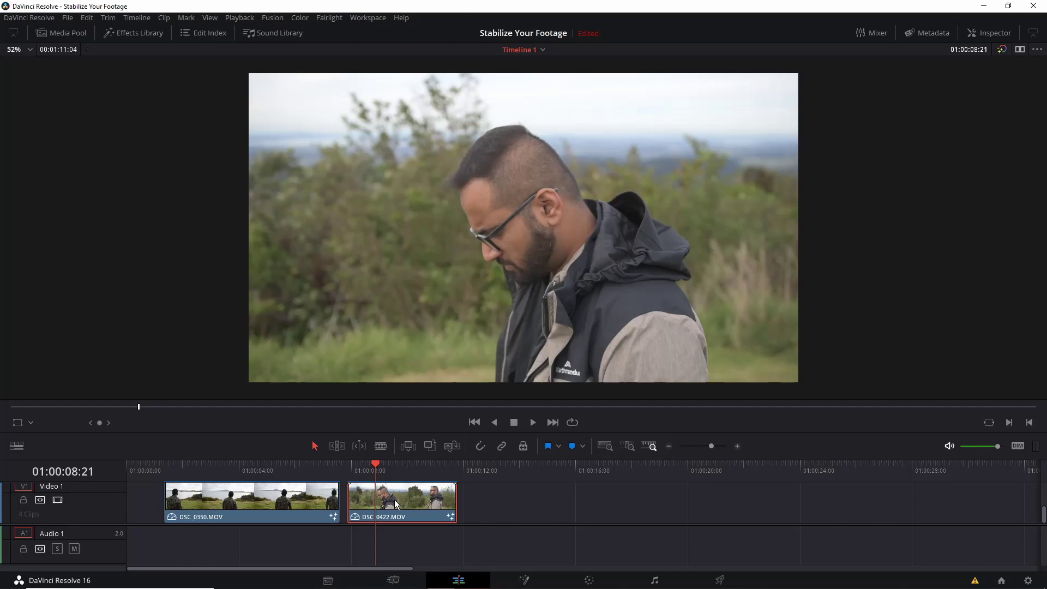
Step: Open the clip in Fusion and move the MediaIn1 and MediaOut1 nodes lower
{"action": "left_click", "coordinate": [521, 584]}
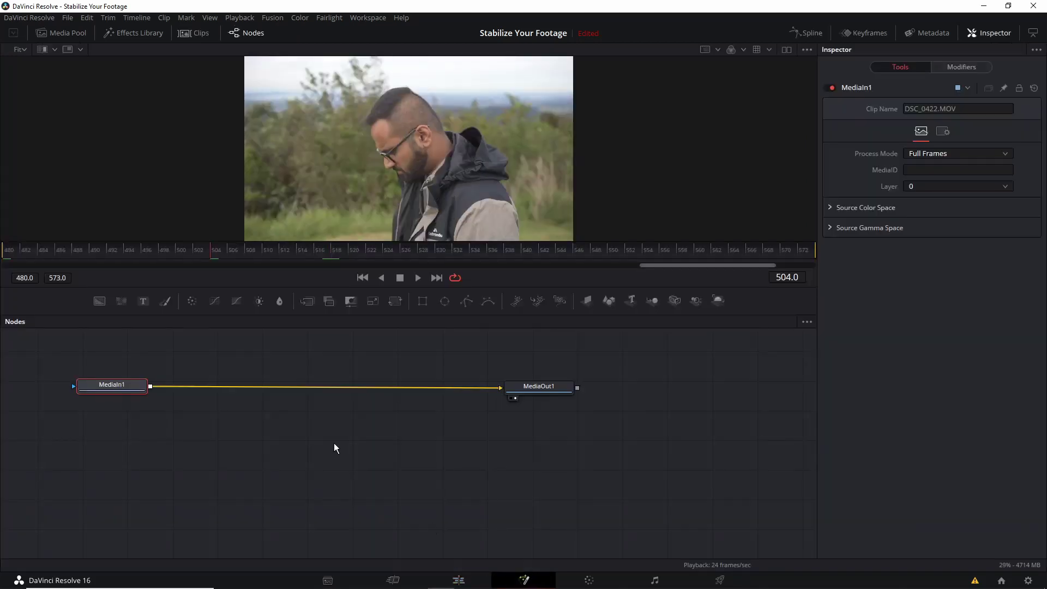
{"action": "left_click_drag", "start_coordinate": [535, 389], "coordinate": [563, 450]}
{"action": "left_click_drag", "start_coordinate": [126, 393], "coordinate": [176, 463]}
Step: Add a Tracker node after MediaIn1 and enlarge the viewer above the node graph
{"action": "key", "text": "shift+space"}
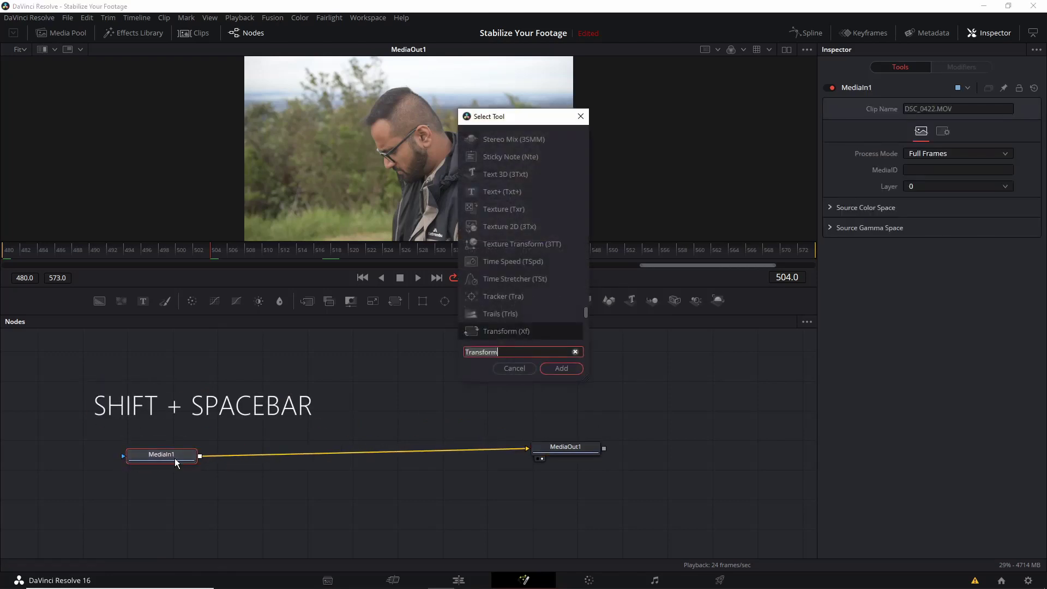
{"action": "type", "text": "track"}
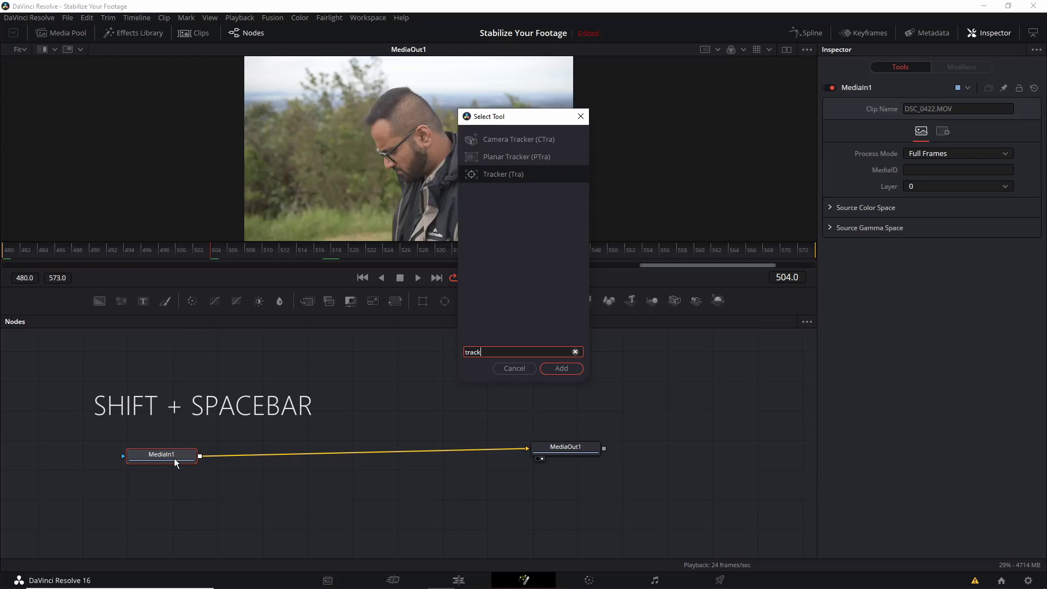
{"action": "left_click", "coordinate": [563, 370]}
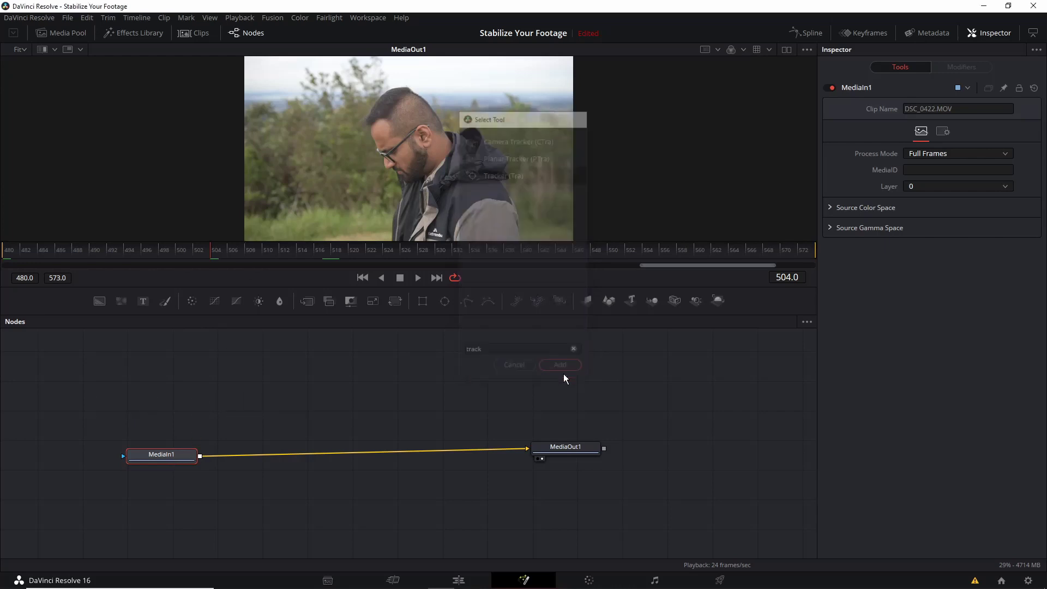
{"action": "left_click", "coordinate": [573, 448]}
{"action": "left_click_drag", "start_coordinate": [498, 286], "coordinate": [496, 356]}
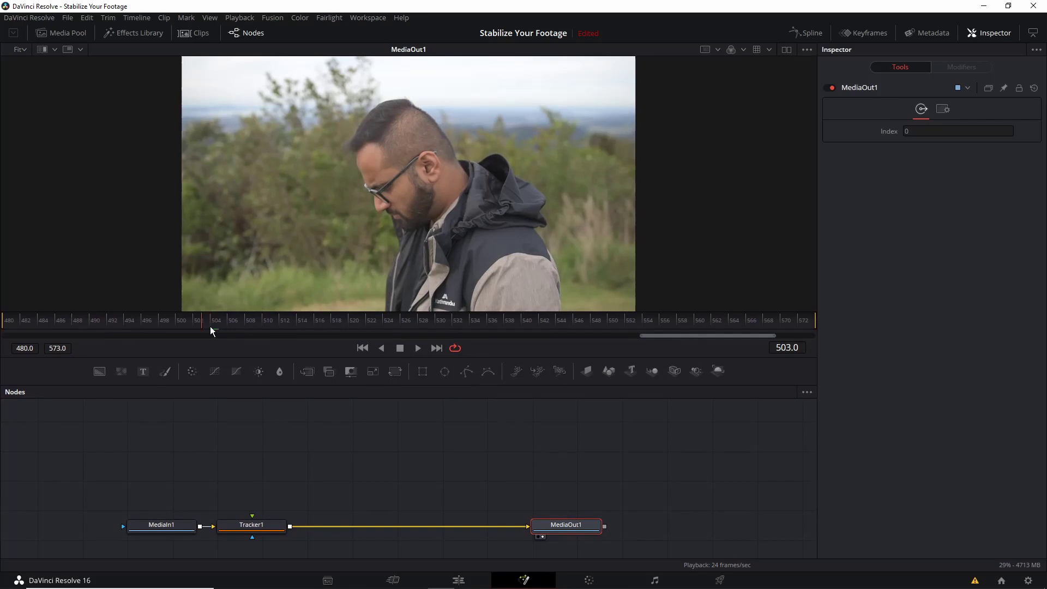
Step: At frame 480, zoom in and place Tracker1's box on the feature beside the man's face
{"action": "left_click_drag", "start_coordinate": [211, 330], "coordinate": [5, 334]}
{"action": "left_click", "coordinate": [247, 528]}
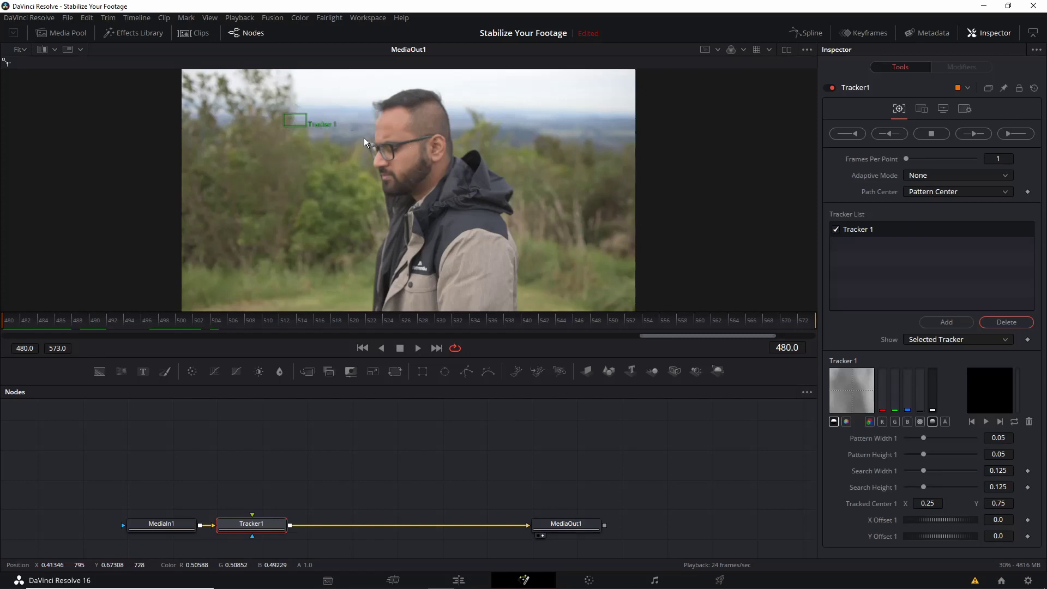
{"action": "scroll", "coordinate": [365, 138], "scroll_direction": "up", "scroll_amount": 2}
{"action": "left_click_drag", "start_coordinate": [251, 101], "coordinate": [405, 187]}
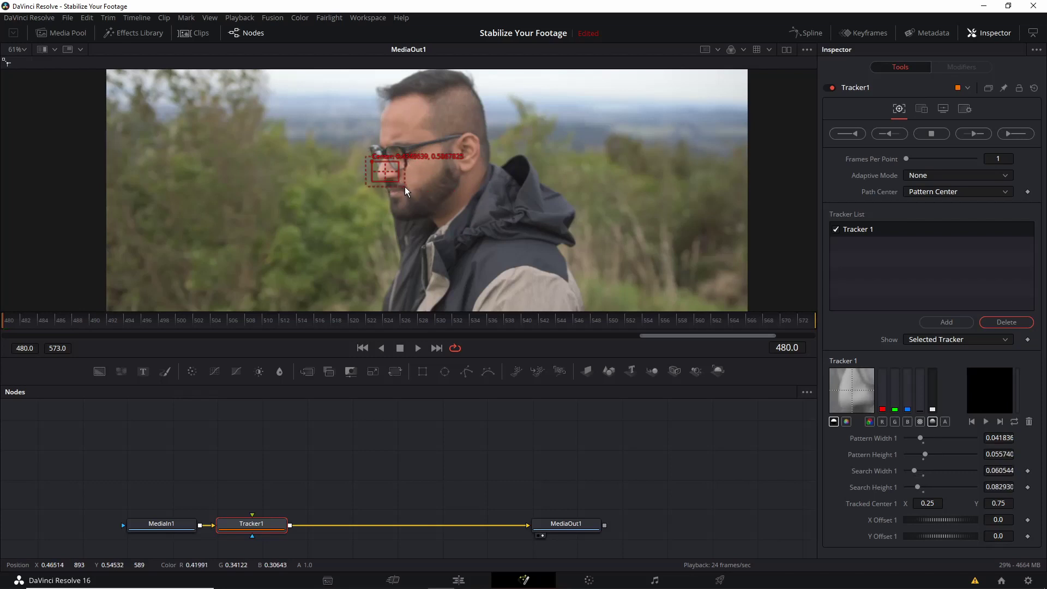
Step: Track the point forward over frames 480–573, then play it back from the range start
{"action": "left_click", "coordinate": [1021, 131]}
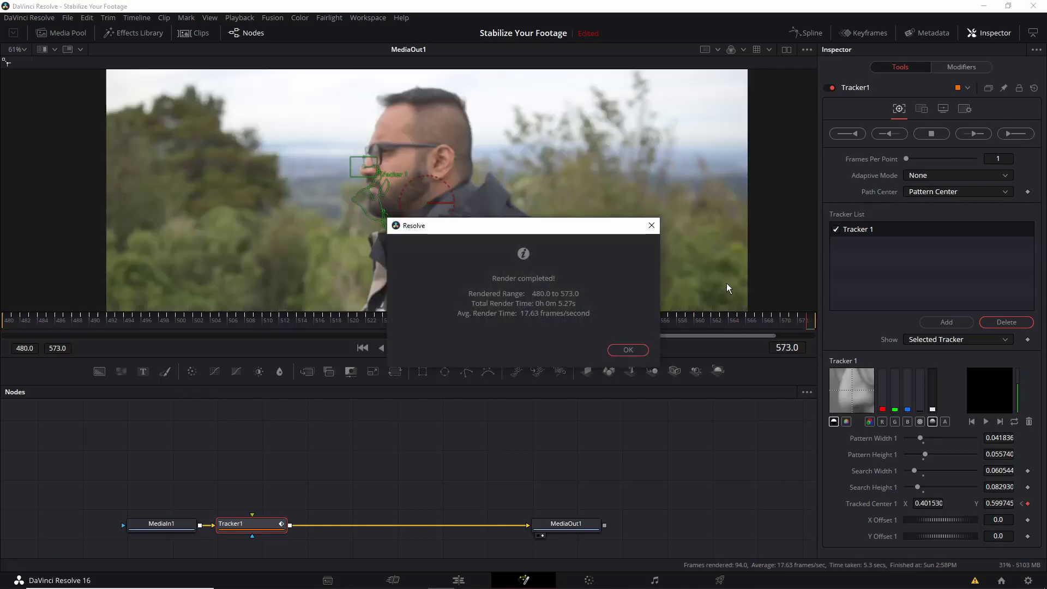
{"action": "left_click", "coordinate": [628, 351]}
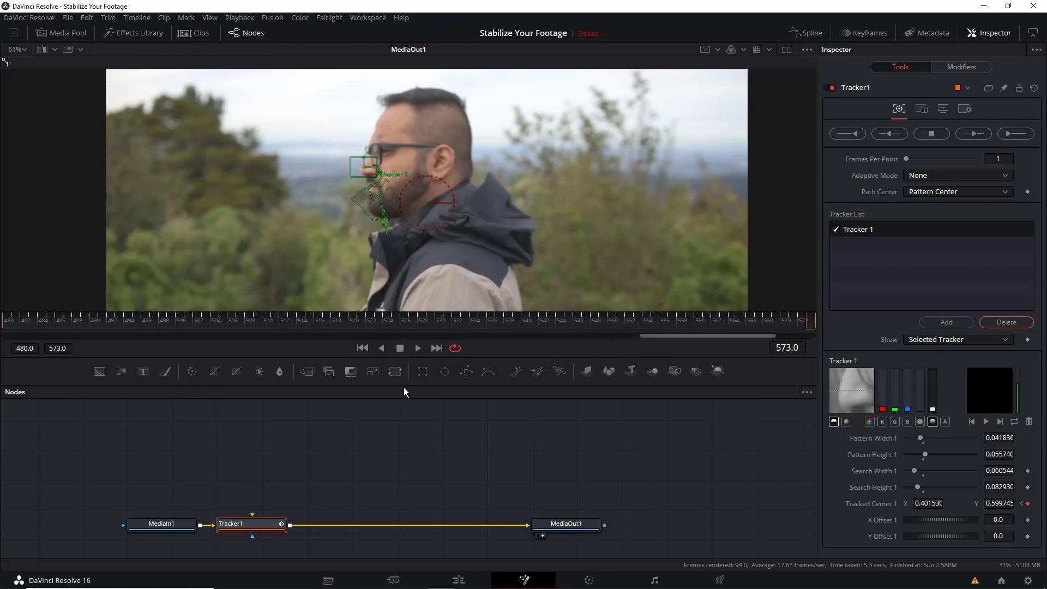
{"action": "left_click", "coordinate": [15, 327]}
{"action": "scroll", "coordinate": [374, 214], "scroll_direction": "down", "scroll_amount": 2}
{"action": "key", "text": "space"}
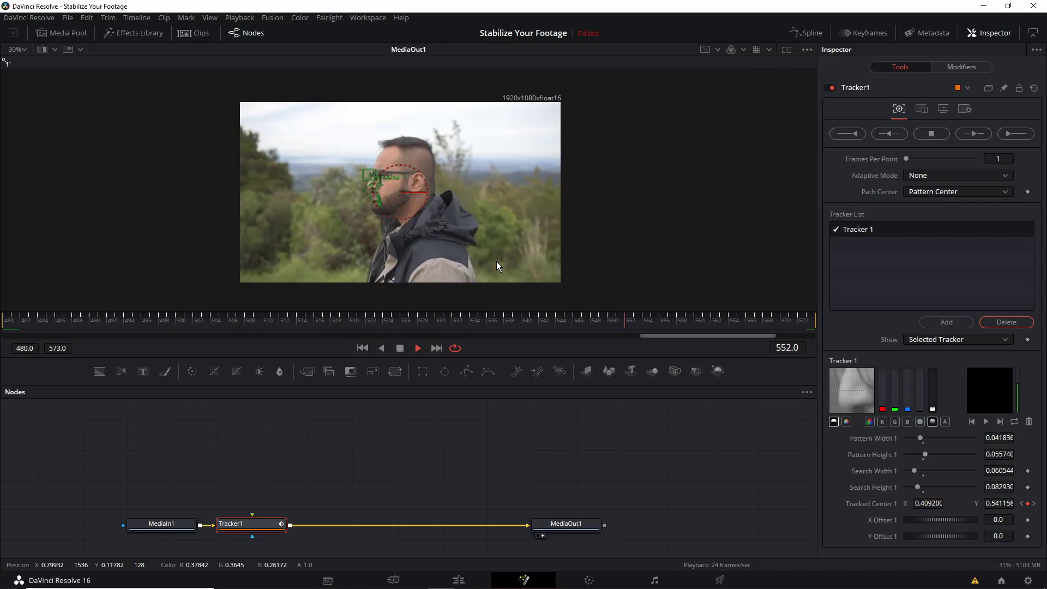
Step: Set Tracker1's Operation to Match Move with Merge BG only, and play the stabilized result
{"action": "key", "text": "space"}
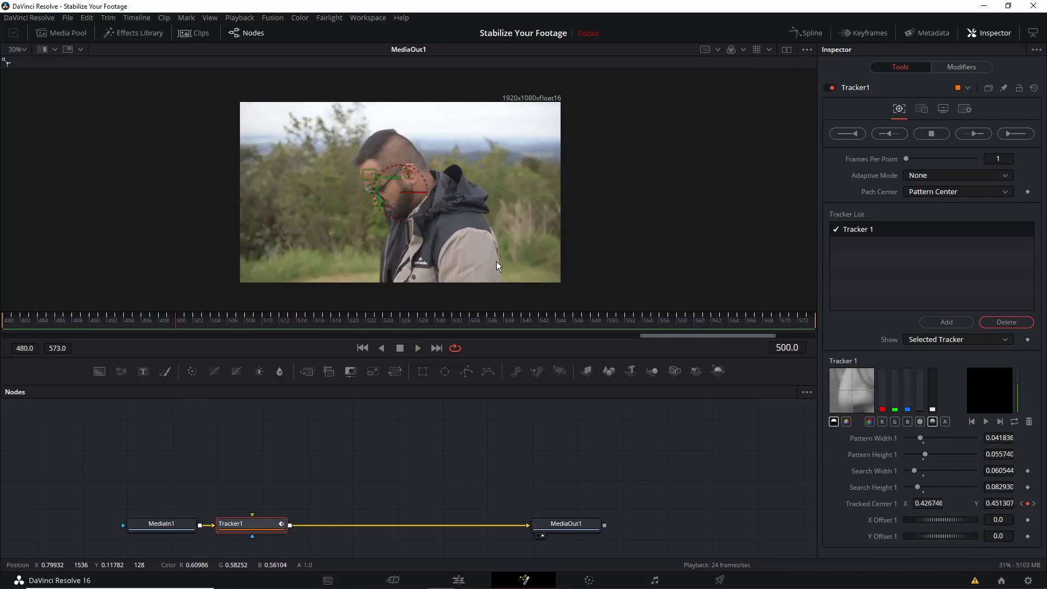
{"action": "left_click", "coordinate": [922, 110]}
{"action": "left_click", "coordinate": [924, 132]}
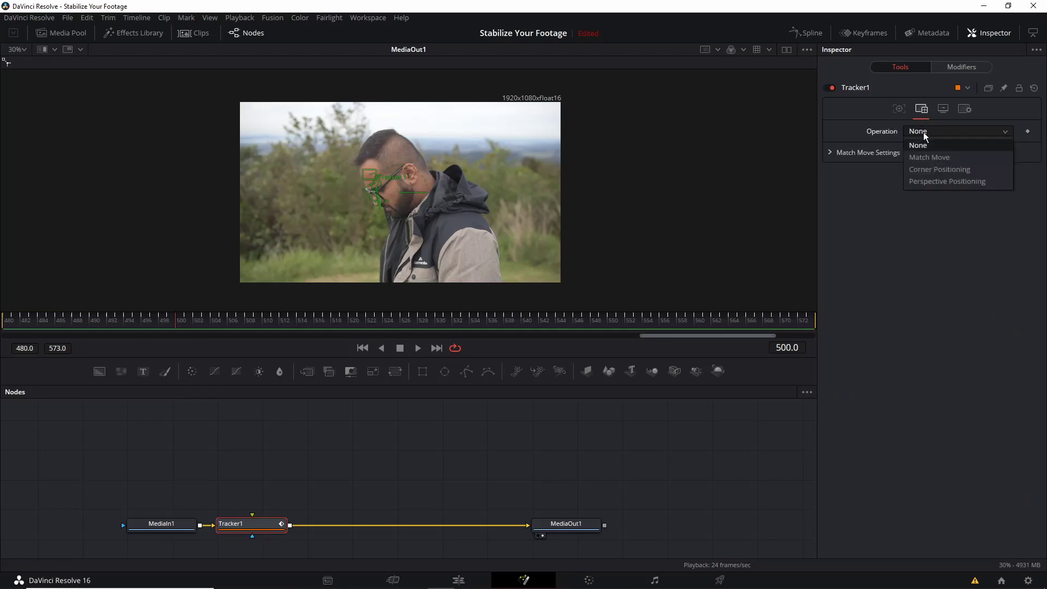
{"action": "left_click", "coordinate": [924, 157]}
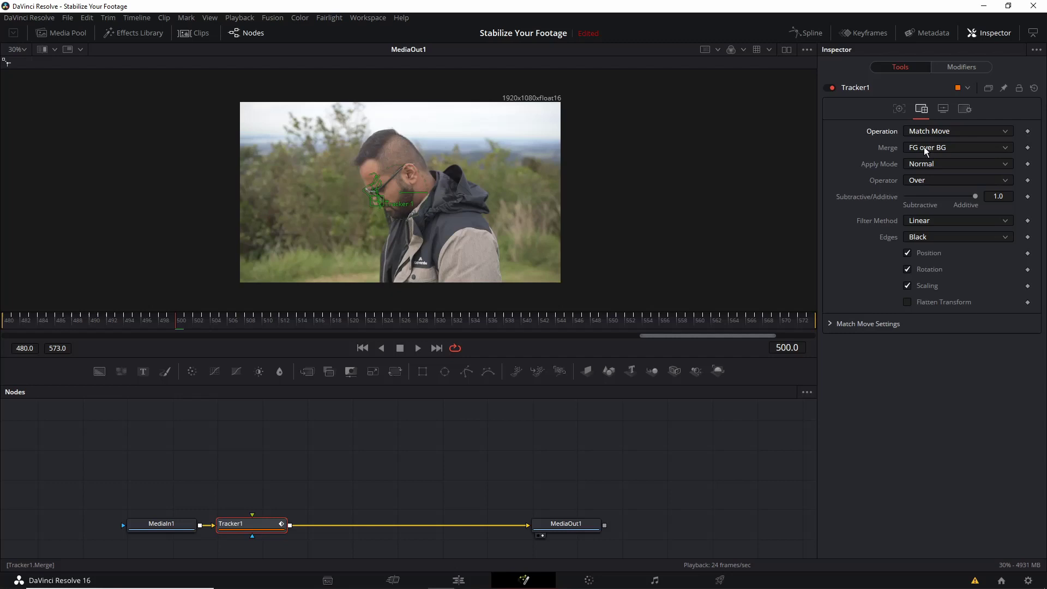
{"action": "left_click", "coordinate": [925, 148]}
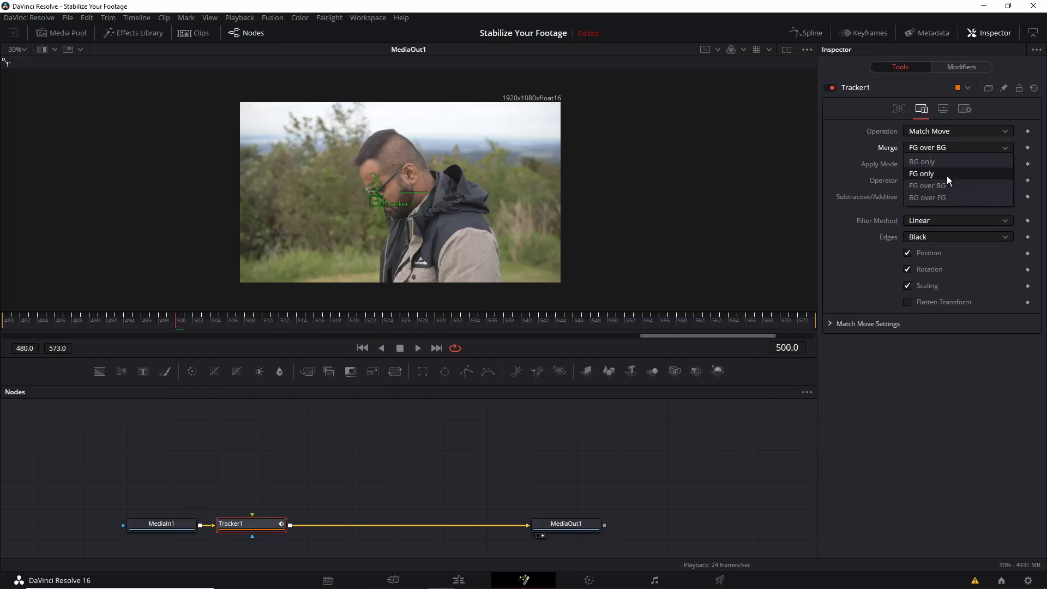
{"action": "left_click", "coordinate": [942, 163]}
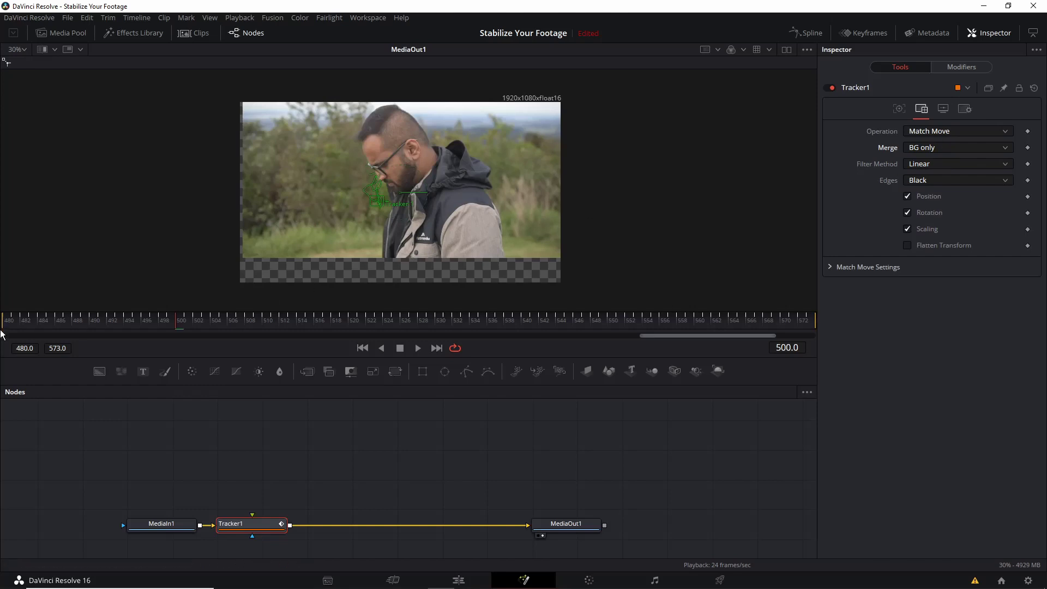
{"action": "key", "text": "space"}
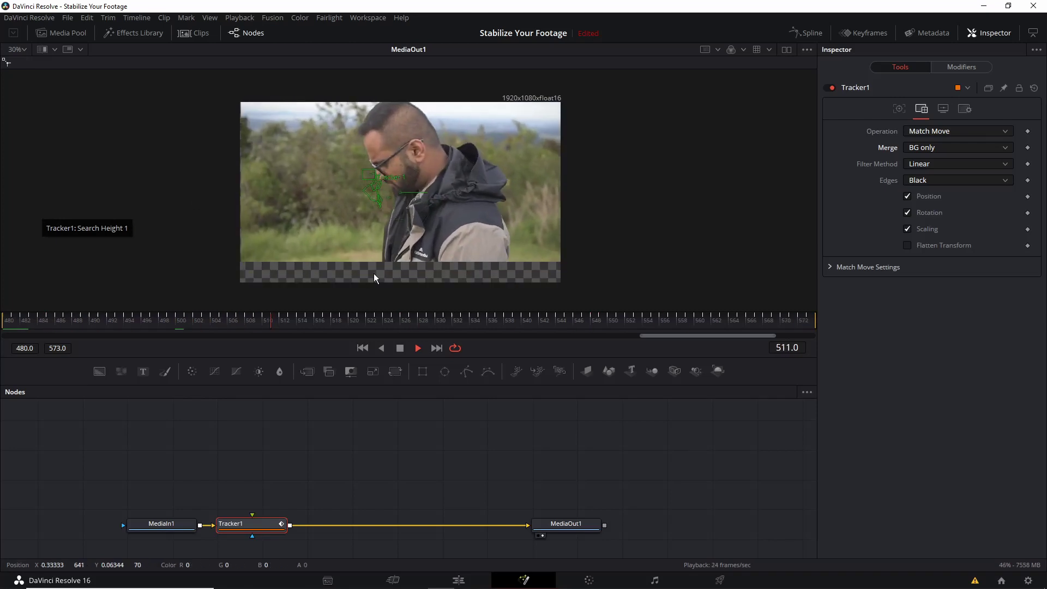
Step: Set Tracker1's Edges to Wrap and play back the result
{"action": "left_click", "coordinate": [44, 321]}
{"action": "left_click", "coordinate": [921, 180]}
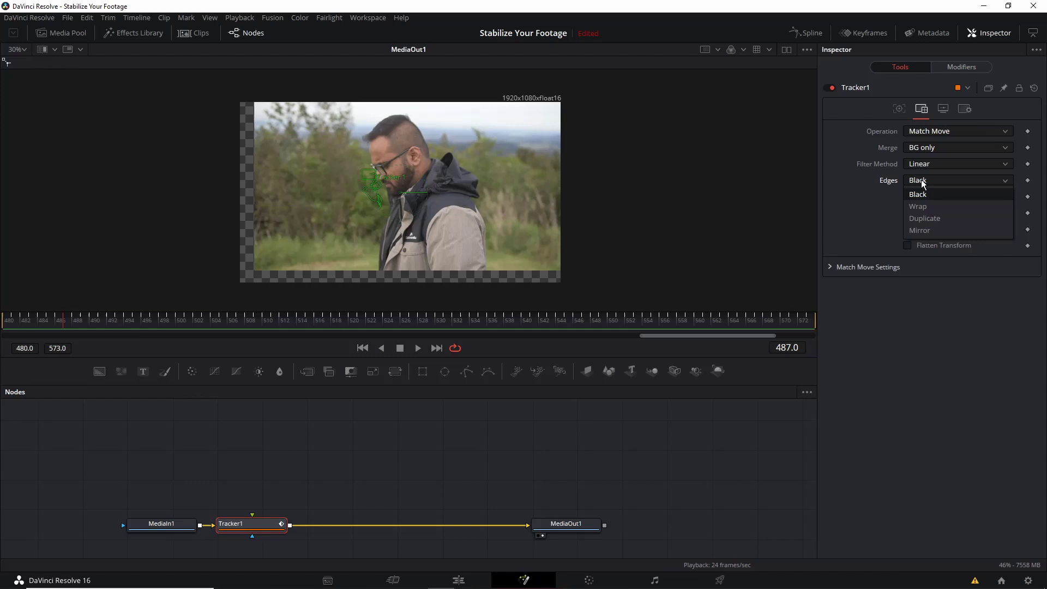
{"action": "left_click", "coordinate": [925, 205]}
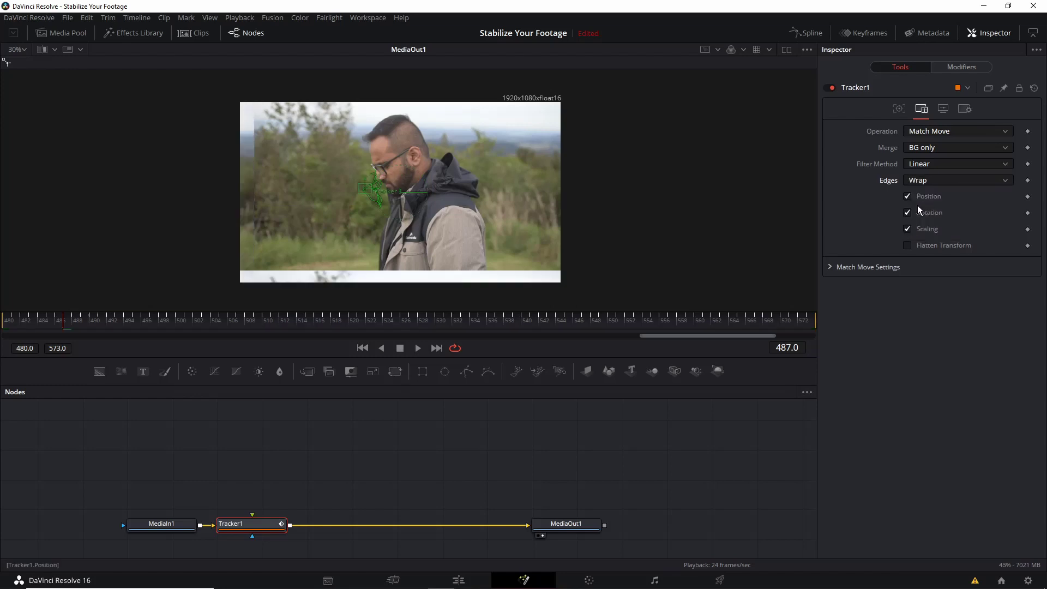
{"action": "key", "text": "space"}
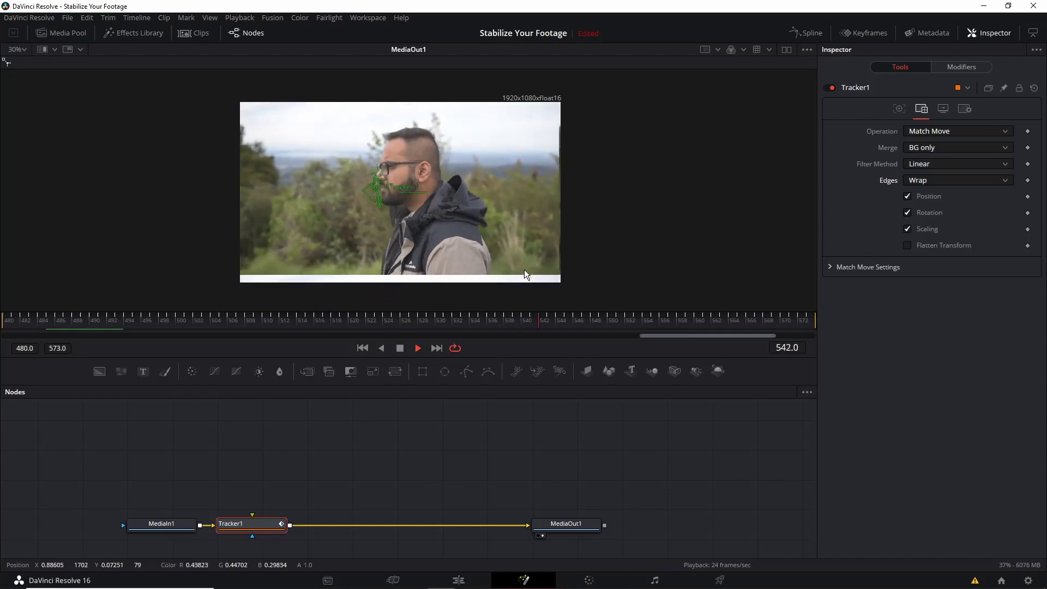
{"action": "key", "text": "space"}
Step: Switch Edges to Duplicate and preview the stabilized clip around frames 503–516
{"action": "left_click", "coordinate": [204, 320]}
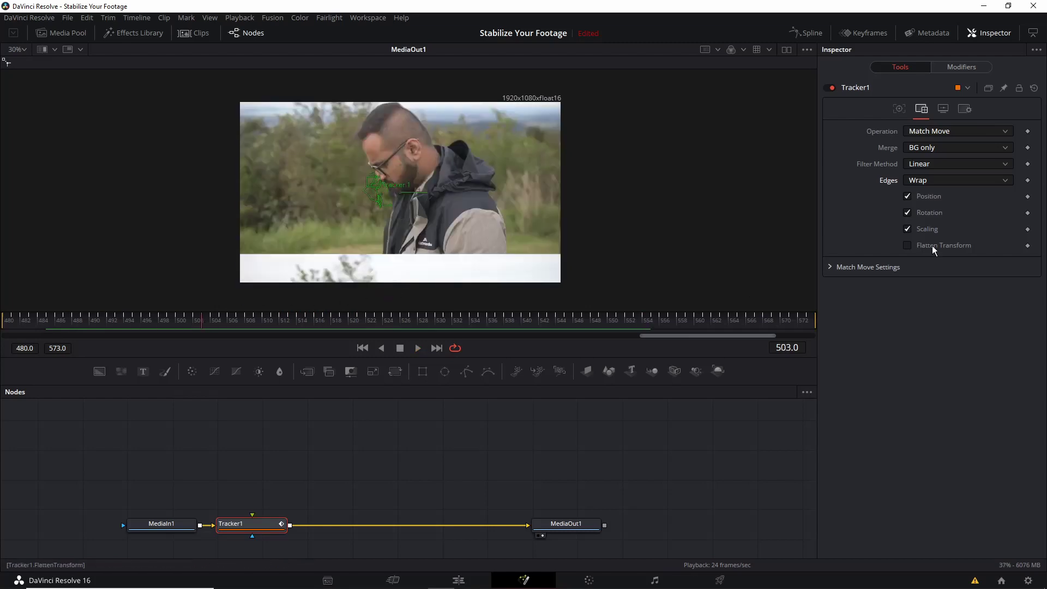
{"action": "left_click", "coordinate": [929, 178]}
{"action": "left_click", "coordinate": [935, 217]}
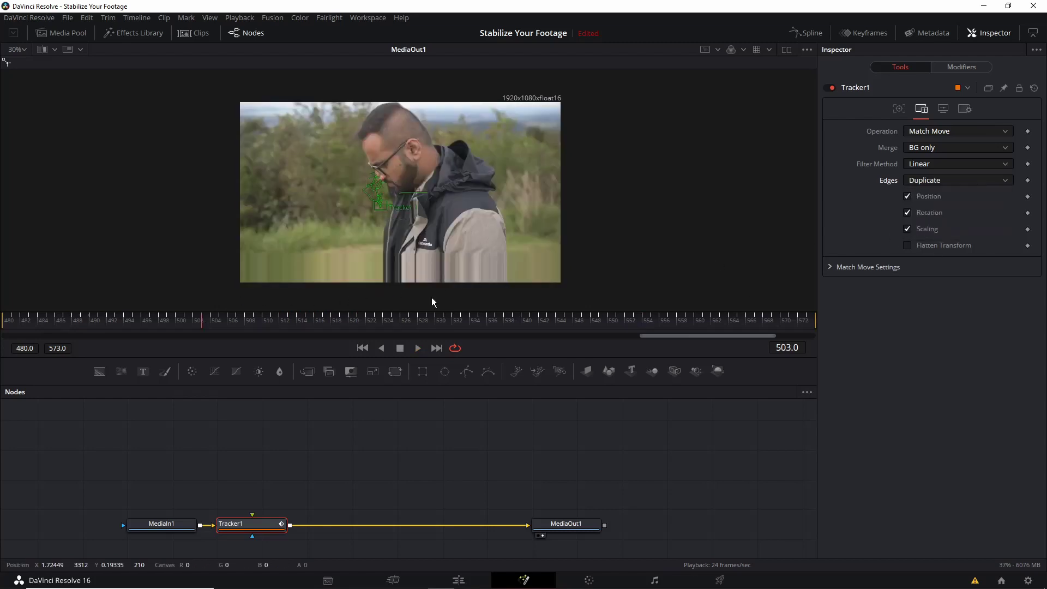
{"action": "left_click", "coordinate": [144, 322]}
{"action": "key", "text": "space"}
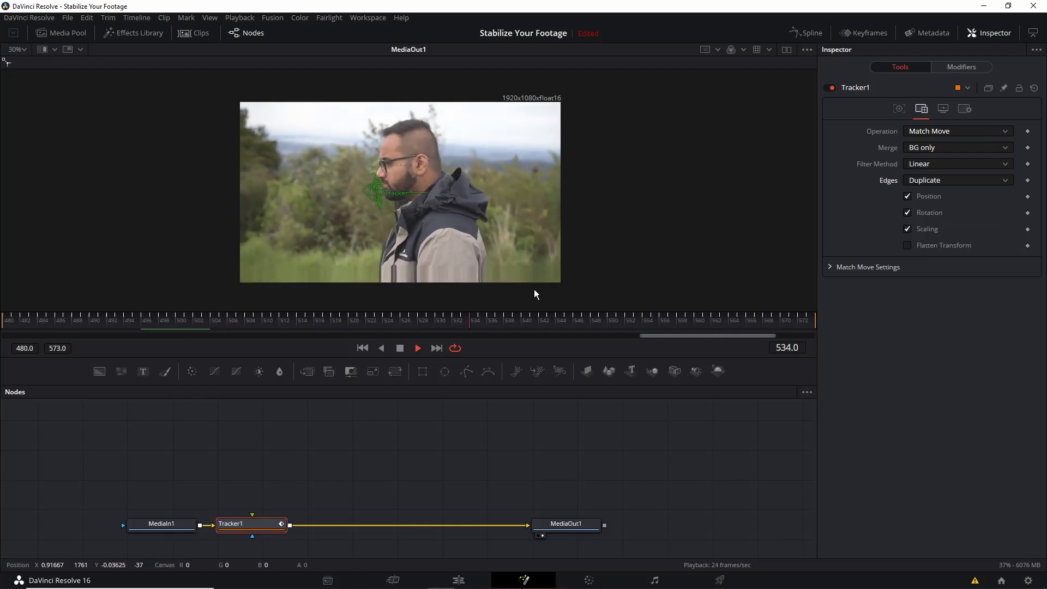
{"action": "left_click_drag", "start_coordinate": [201, 319], "coordinate": [314, 320]}
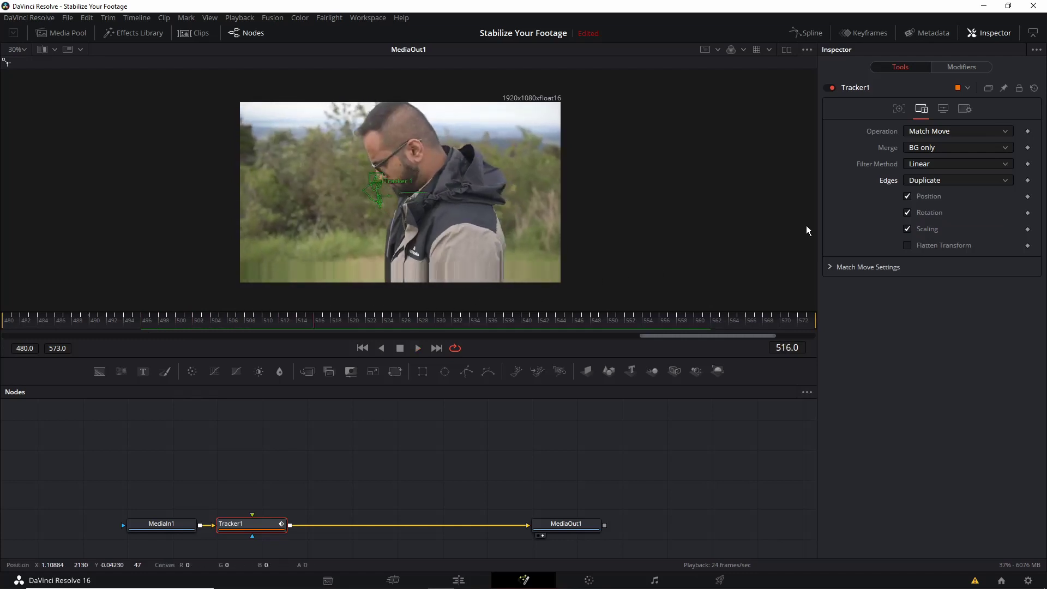
Step: Preview Mirror edges from frame 501, then set Edges back to Black
{"action": "left_click", "coordinate": [927, 179]}
{"action": "left_click", "coordinate": [927, 229]}
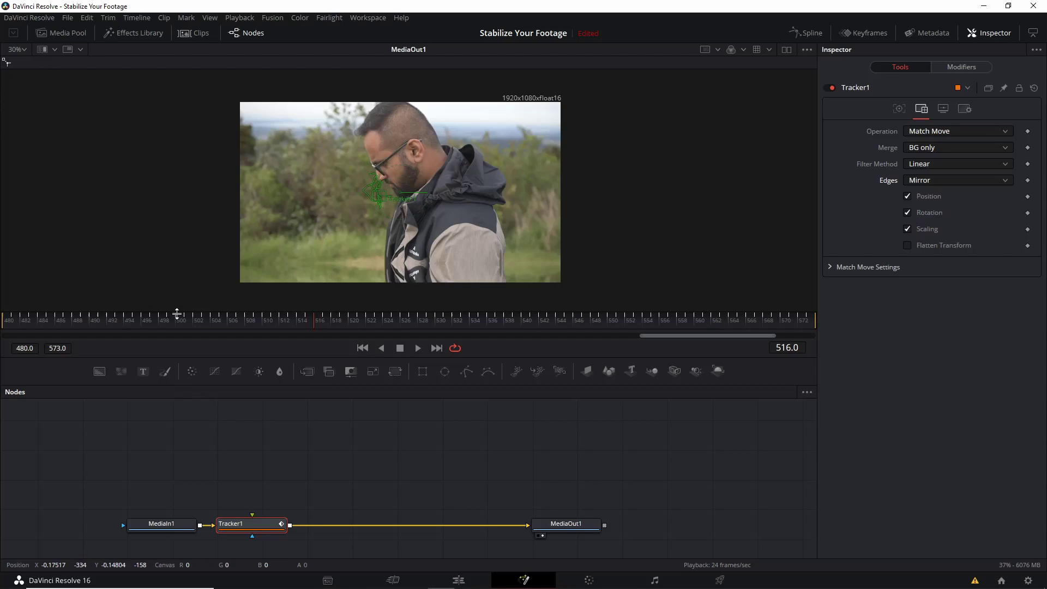
{"action": "left_click", "coordinate": [190, 322]}
{"action": "key", "text": "space"}
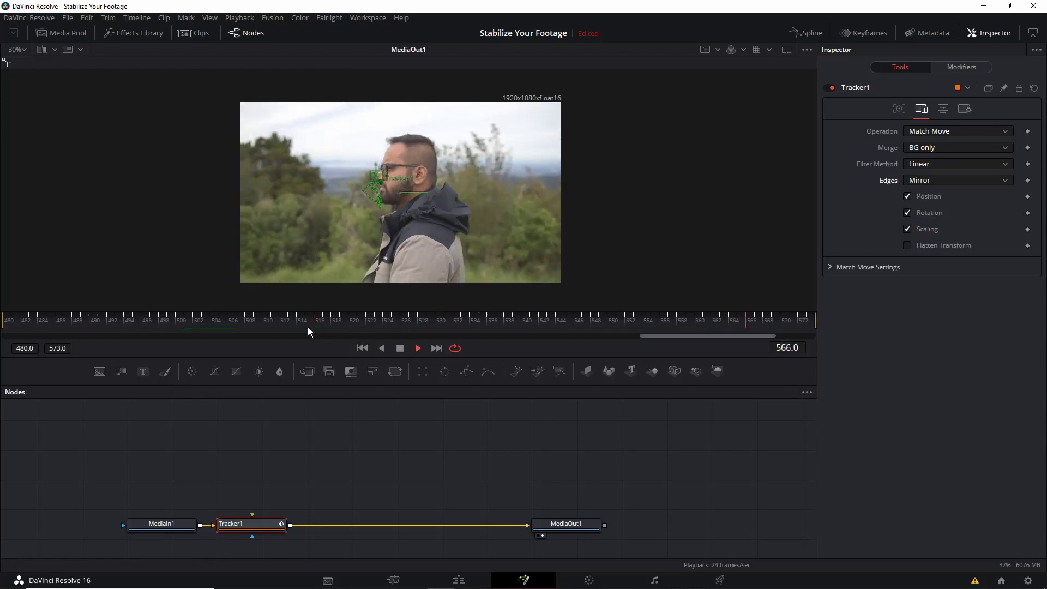
{"action": "left_click", "coordinate": [219, 322]}
{"action": "left_click", "coordinate": [927, 180]}
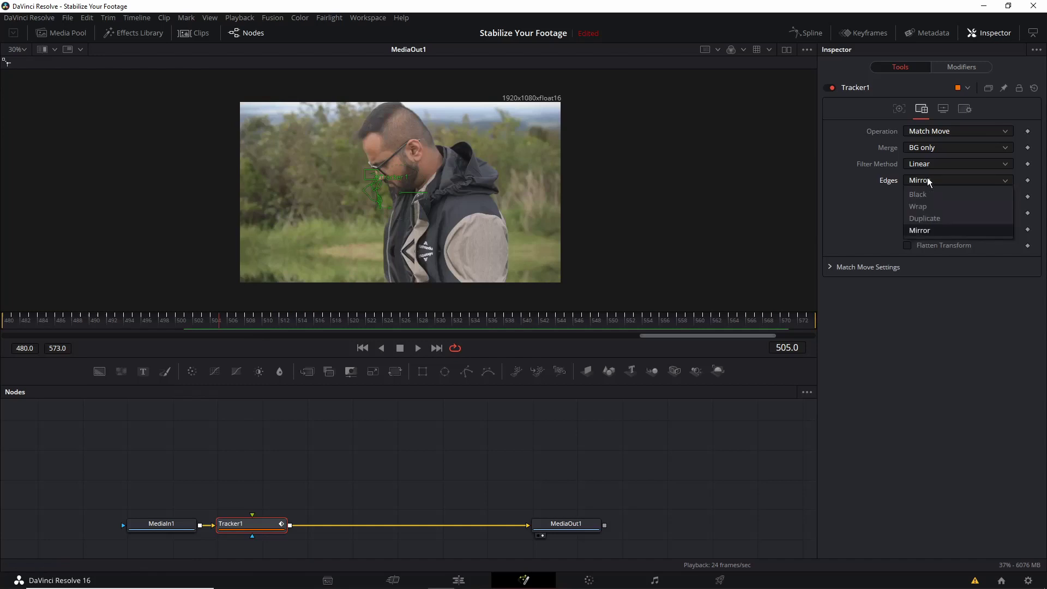
{"action": "left_click", "coordinate": [930, 192]}
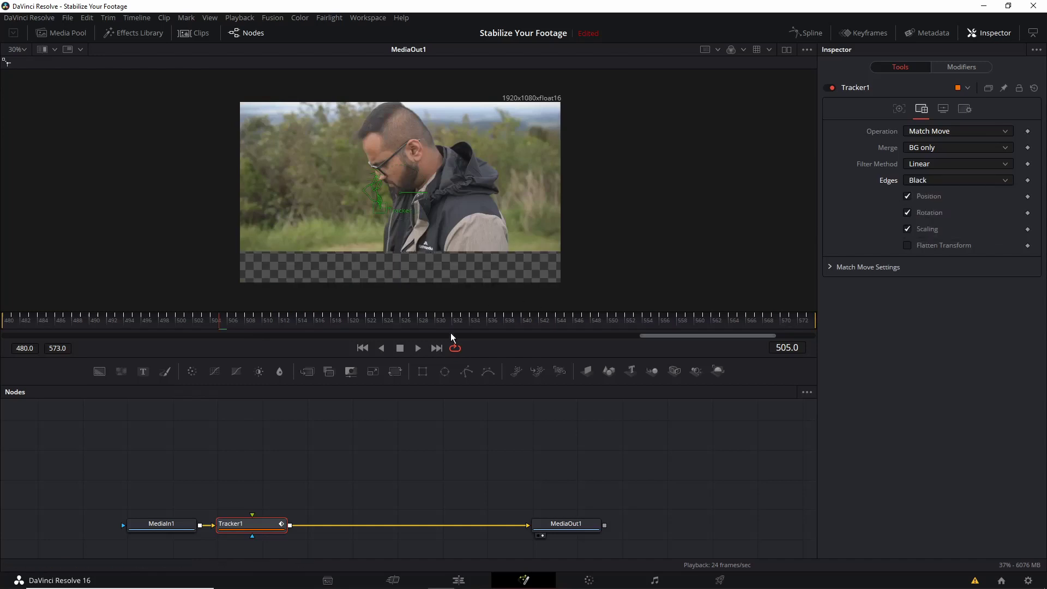
Step: Add a Transform node between MediaIn1 and Tracker1
{"action": "left_click", "coordinate": [171, 531]}
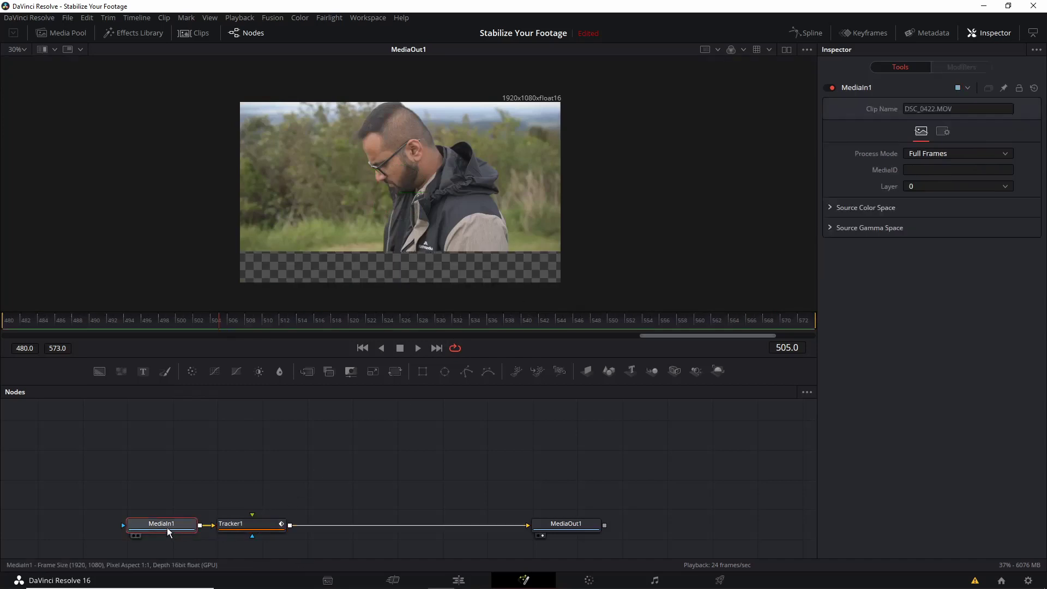
{"action": "key", "text": "shift+space"}
{"action": "type", "text": "tr"}
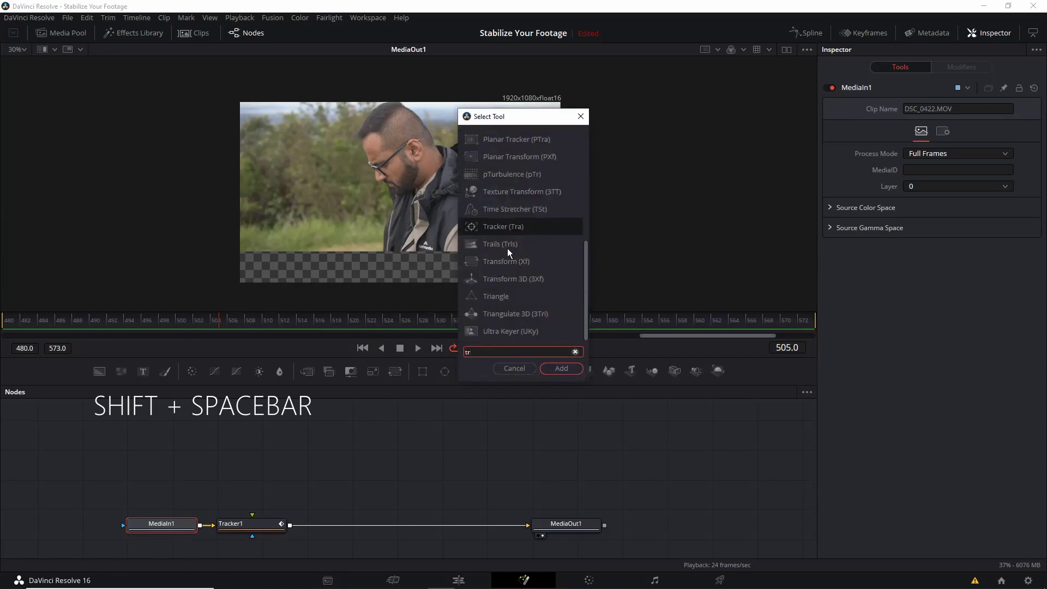
{"action": "type", "text": "ansform"}
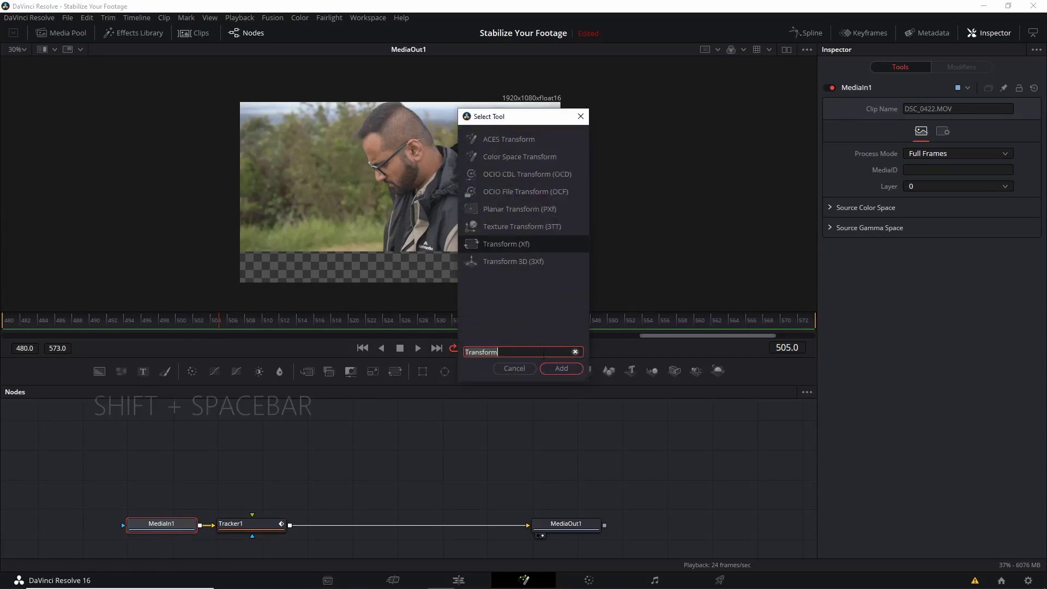
{"action": "left_click", "coordinate": [559, 366]}
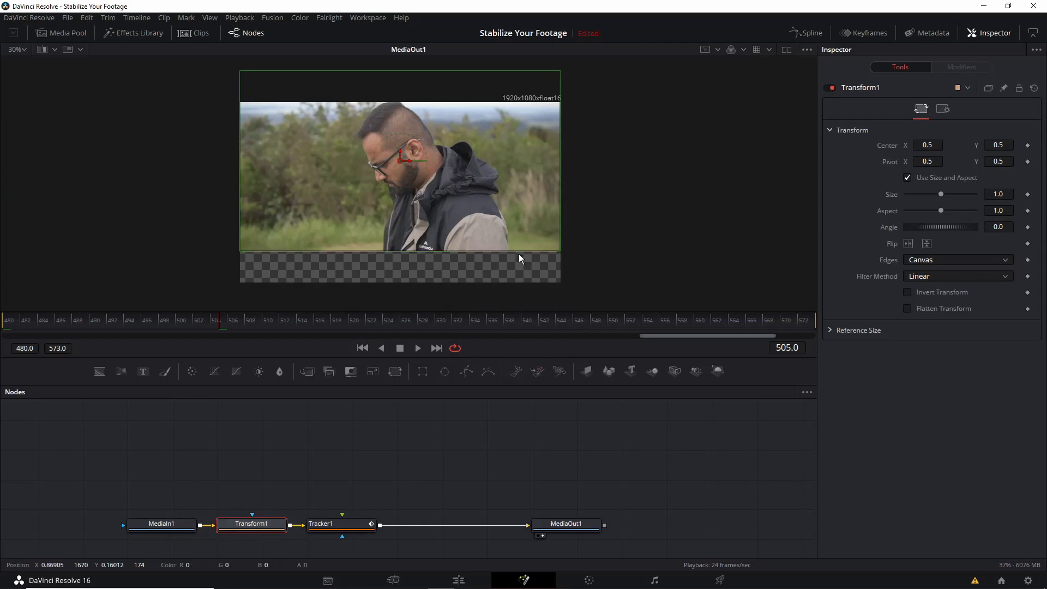
Step: Set the Transform node's Size to 1.35
{"action": "left_click", "coordinate": [1004, 194]}
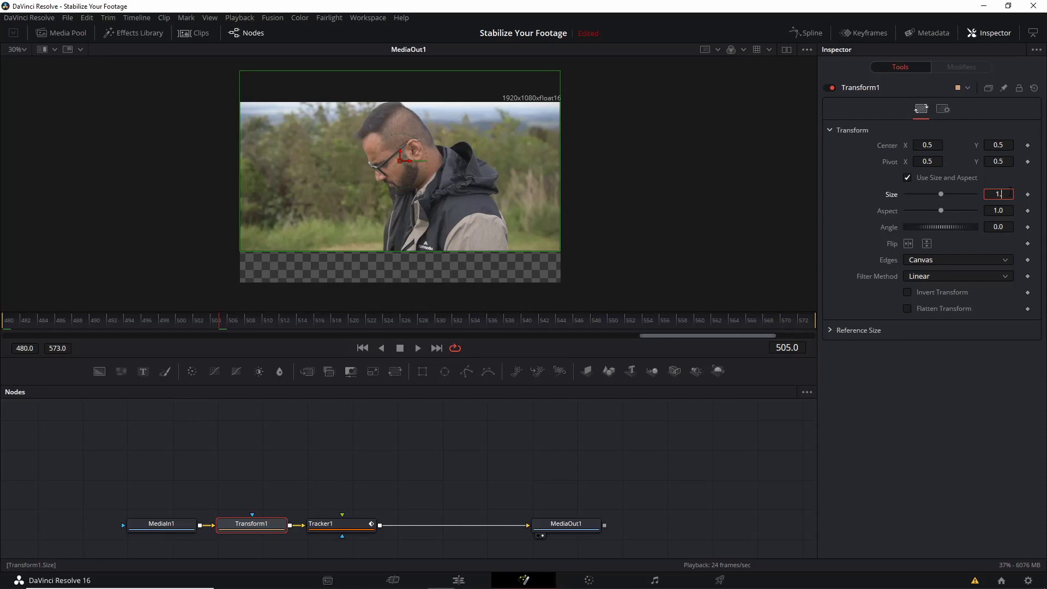
{"action": "key", "text": "Tab"}
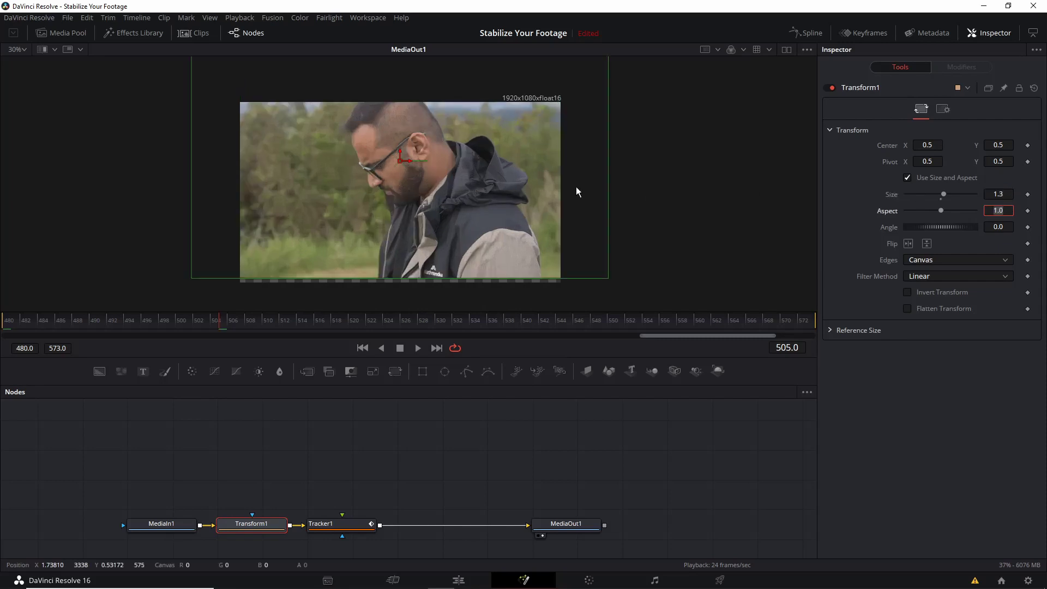
{"action": "key", "text": "shift+Tab"}
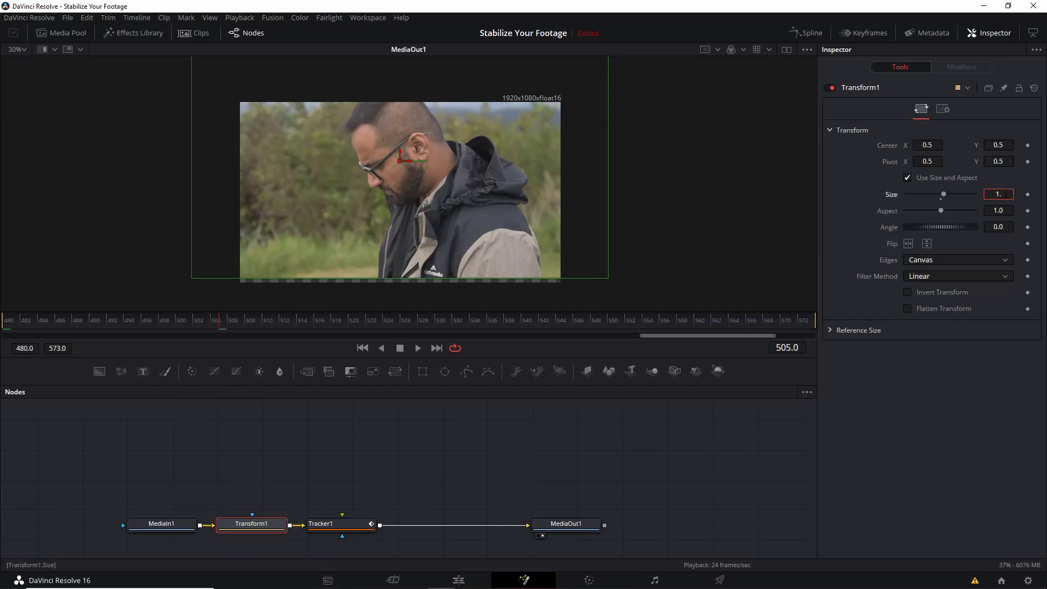
{"action": "type", "text": "1.35"}
{"action": "key", "text": "Tab"}
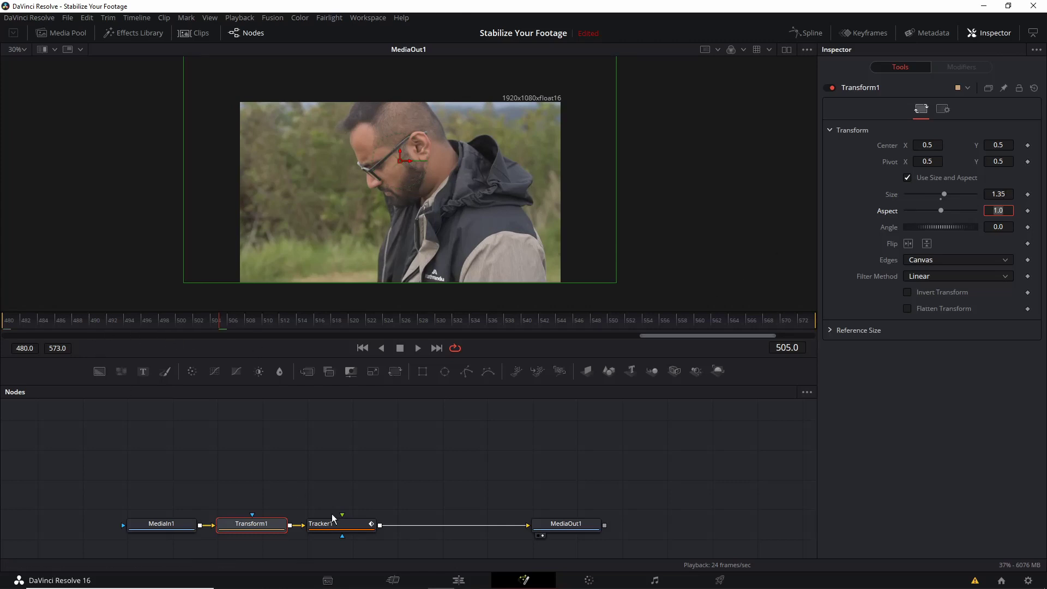
Step: On the Edit page, play the stabilized DSC_0422.MOV from its start in Timeline 1, replaying it twice
{"action": "left_click", "coordinate": [458, 579]}
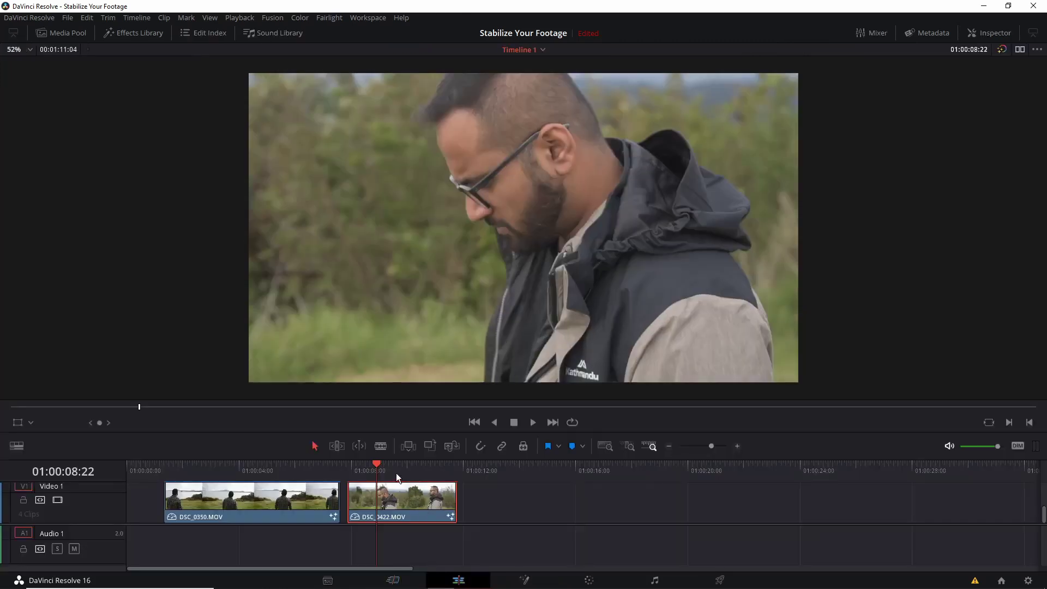
{"action": "left_click", "coordinate": [344, 468]}
{"action": "key", "text": "space"}
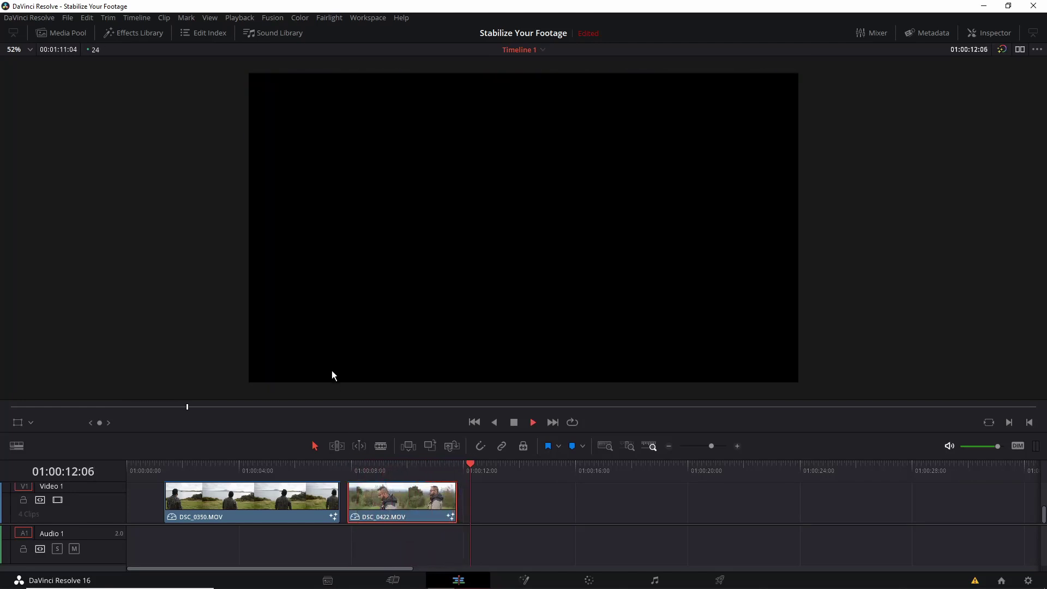
{"action": "left_click", "coordinate": [345, 468]}
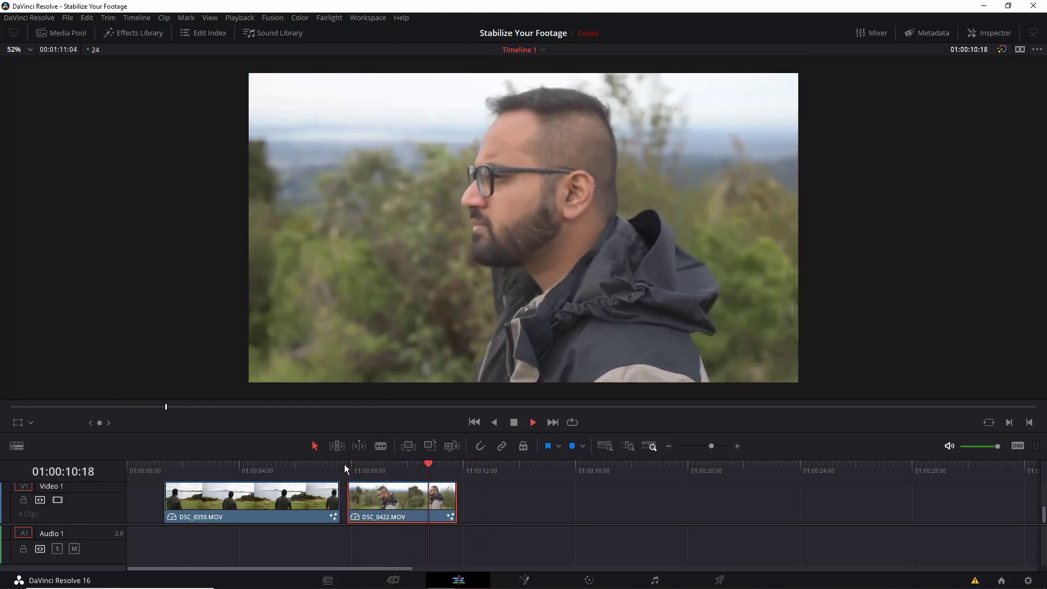
{"action": "left_click", "coordinate": [353, 468]}
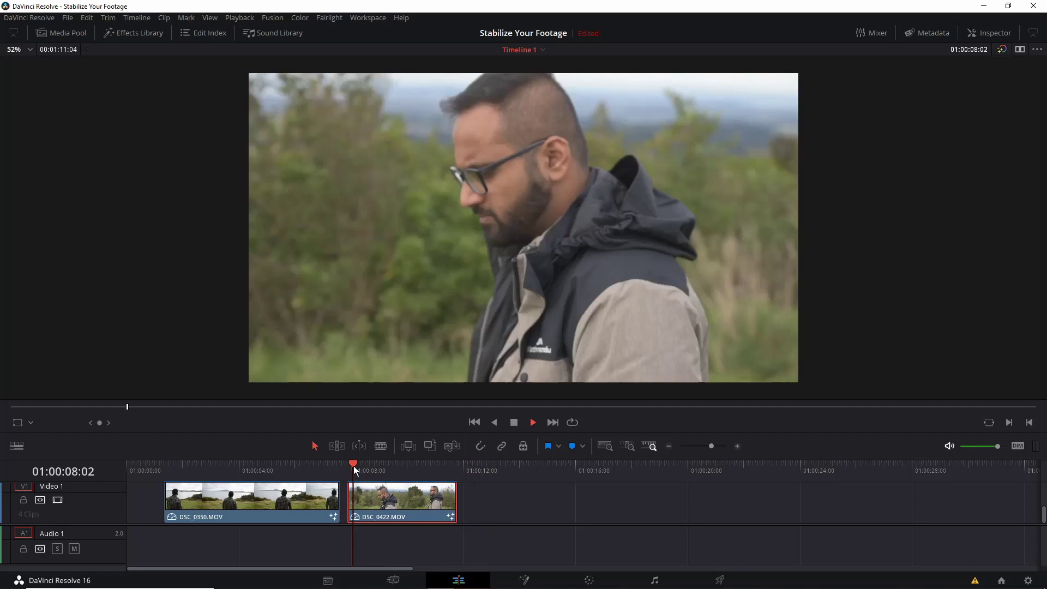